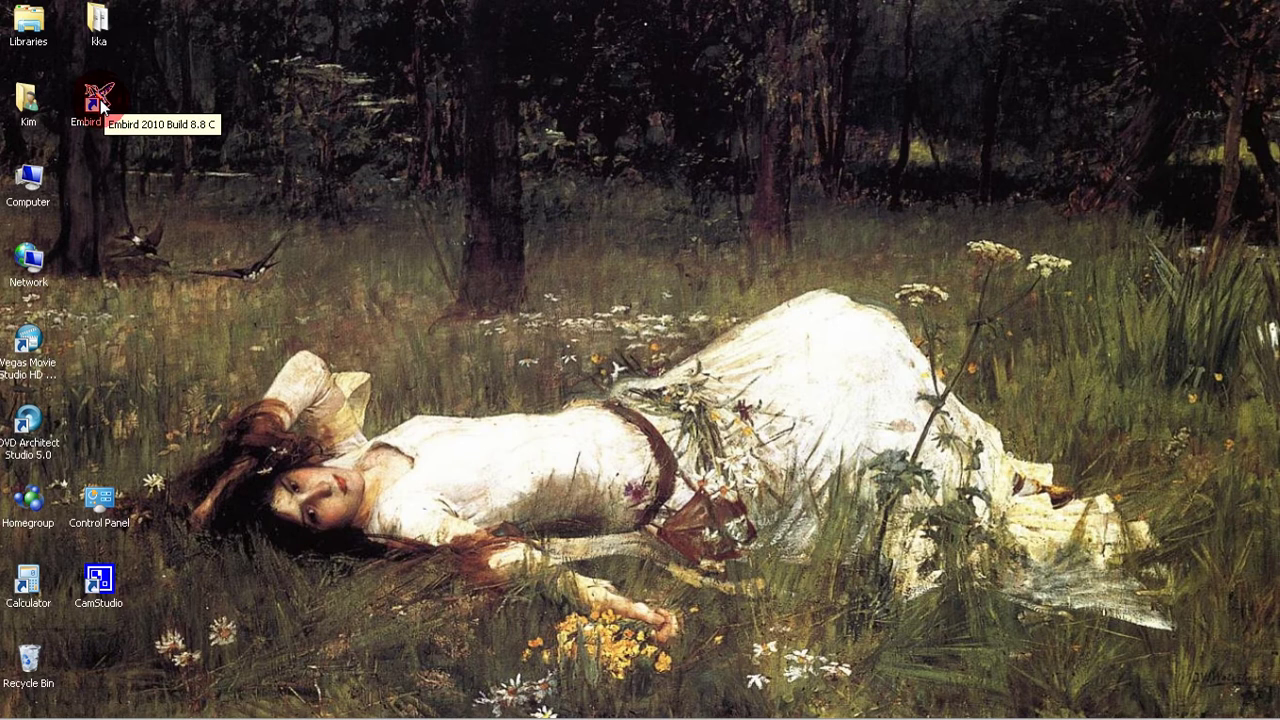
Step: Launch Embird 2010 from its desktop shortcut
click(99, 100)
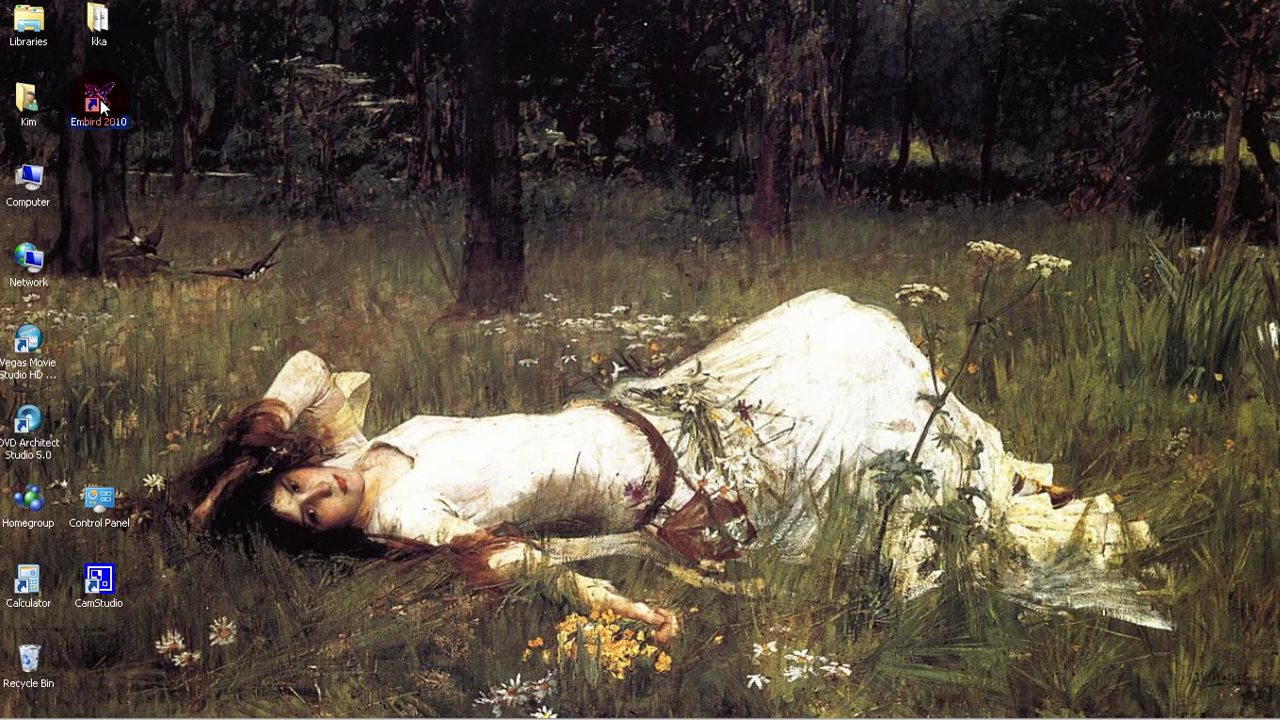
double_click(99, 100)
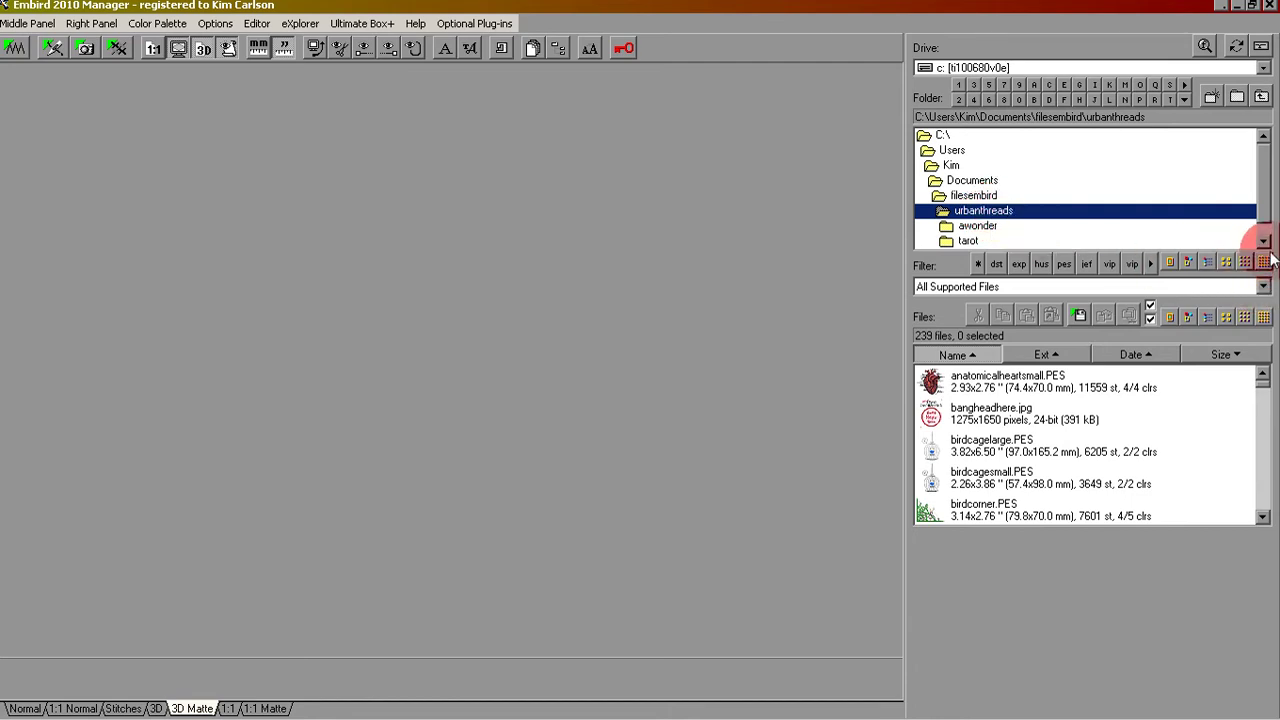
Step: Find cocktailsEL.pes in the urbanthreads list, preview it, and open it full size
click(1118, 416)
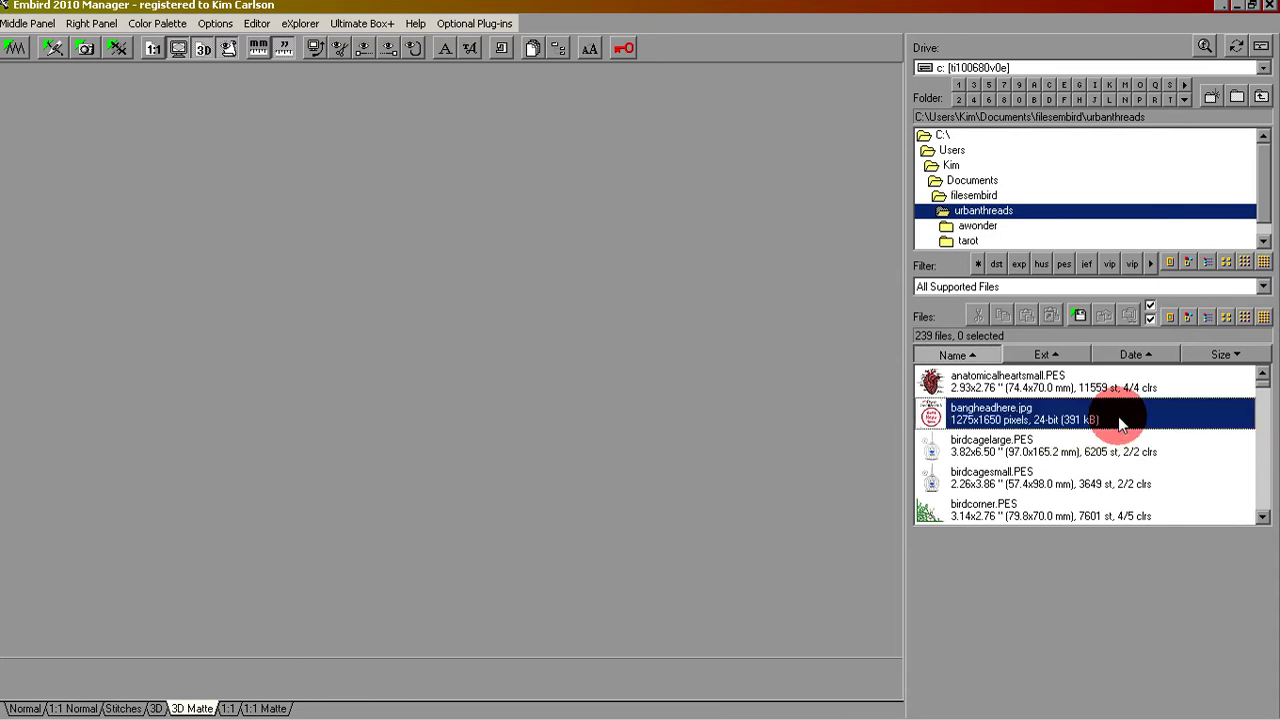
click(1263, 518)
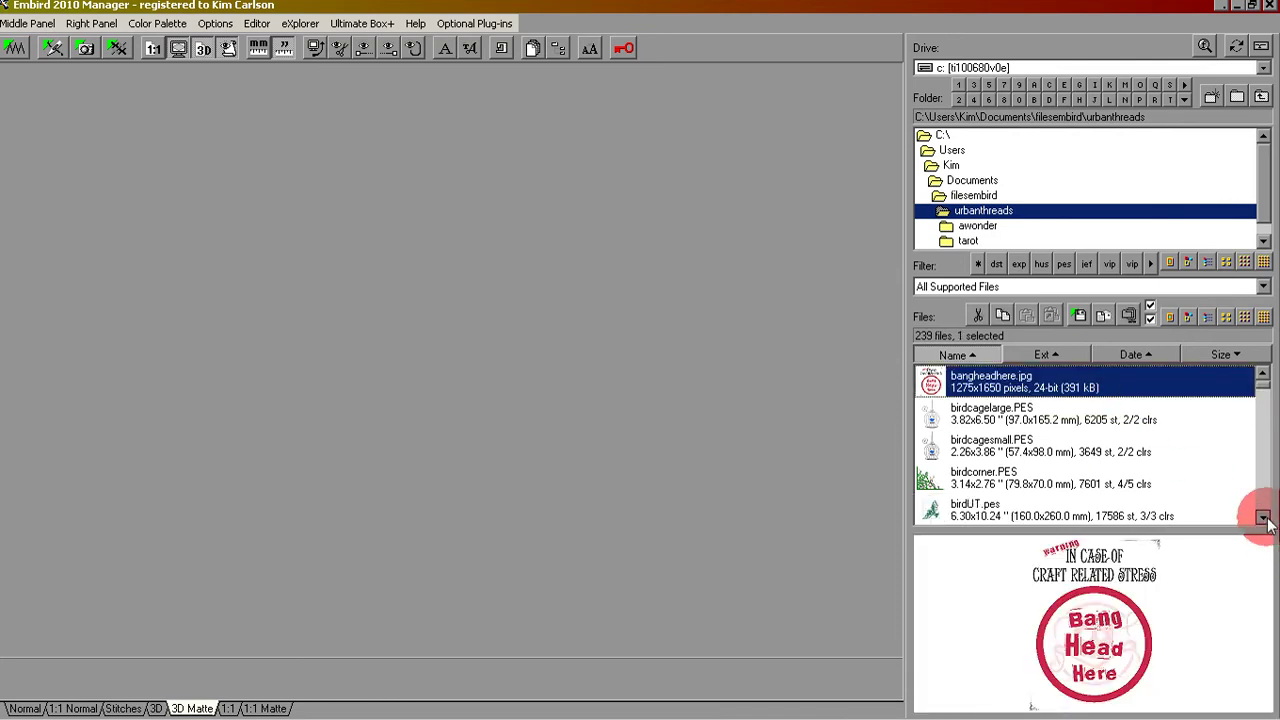
click(1263, 518)
click(1263, 518)
click(1263, 518)
click(1263, 518)
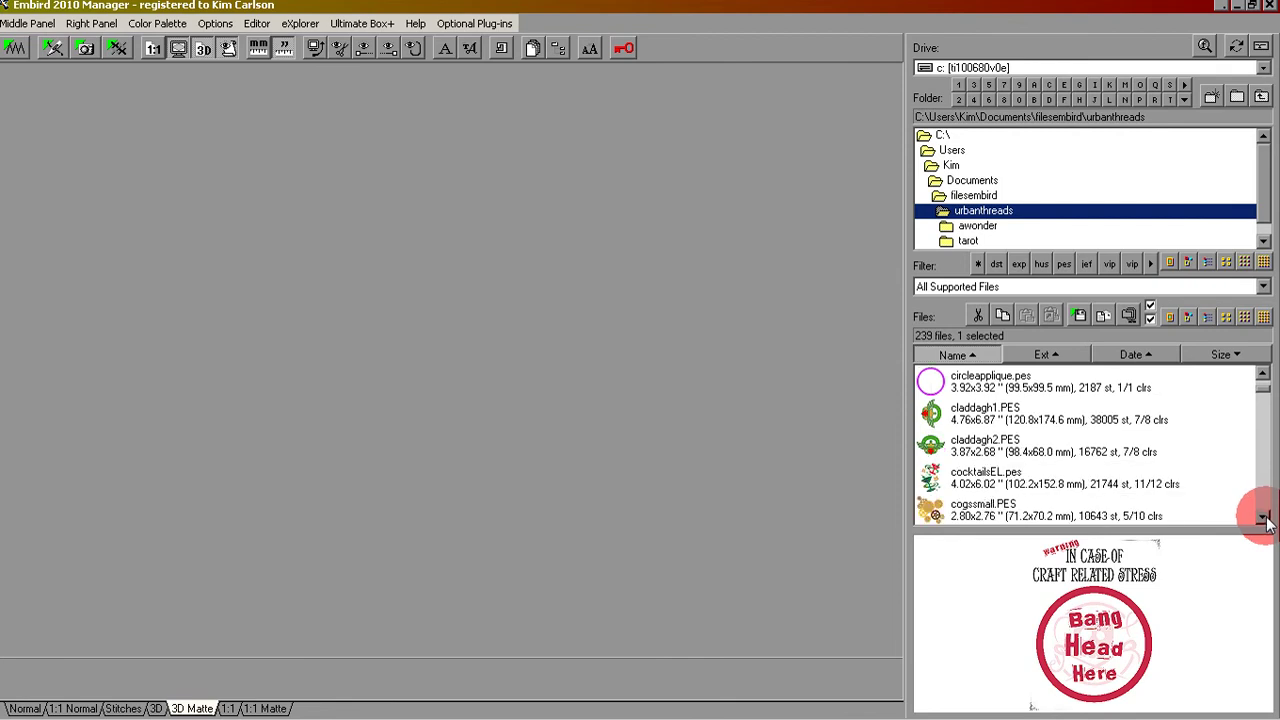
click(995, 486)
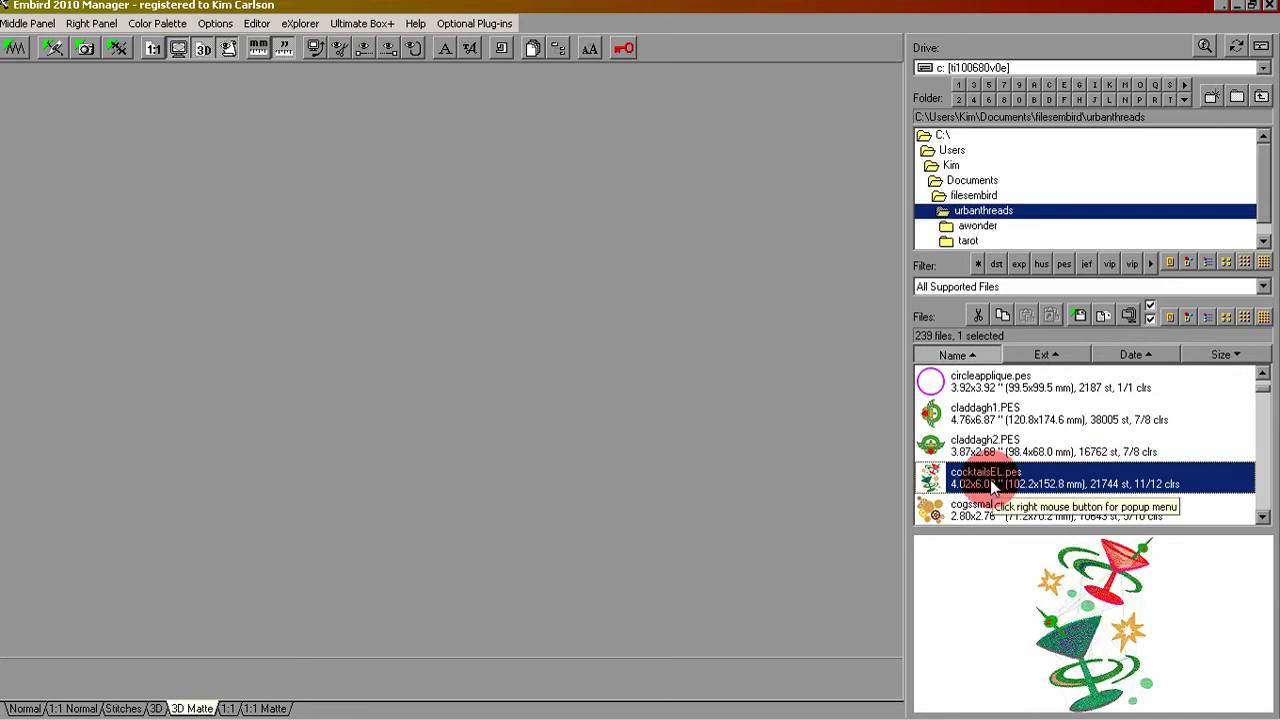
double_click(993, 486)
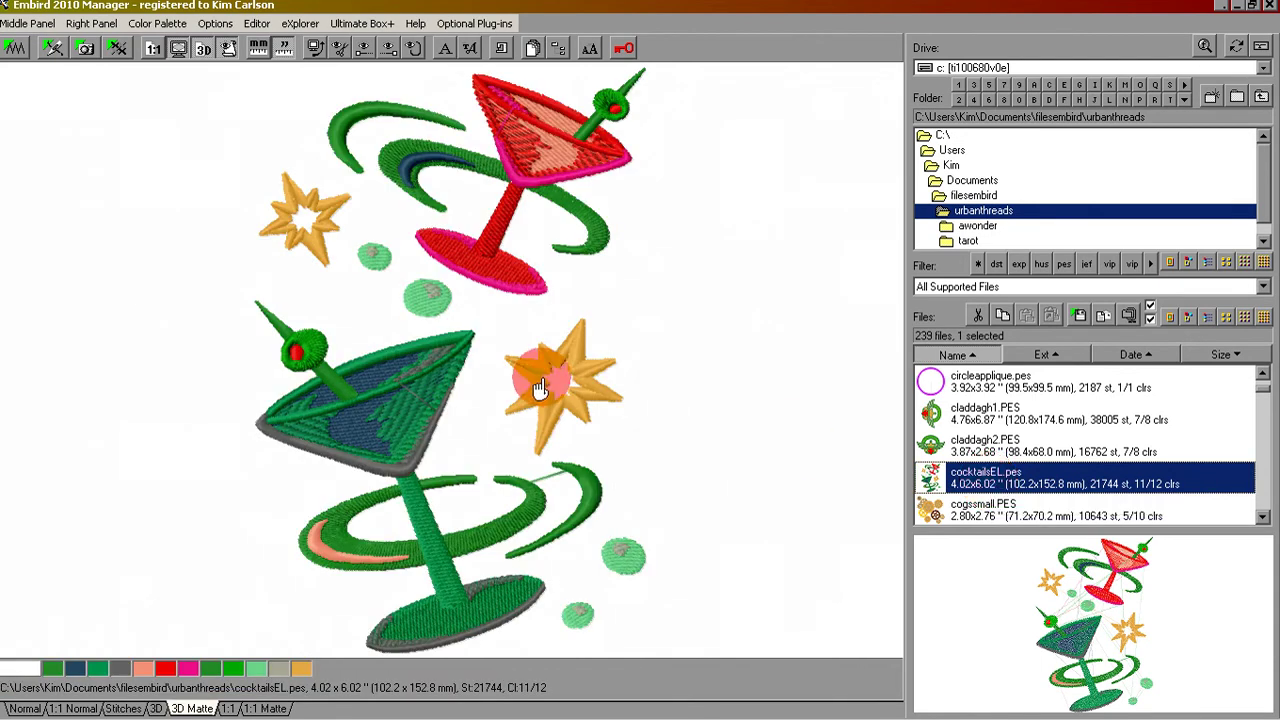
click(711, 349)
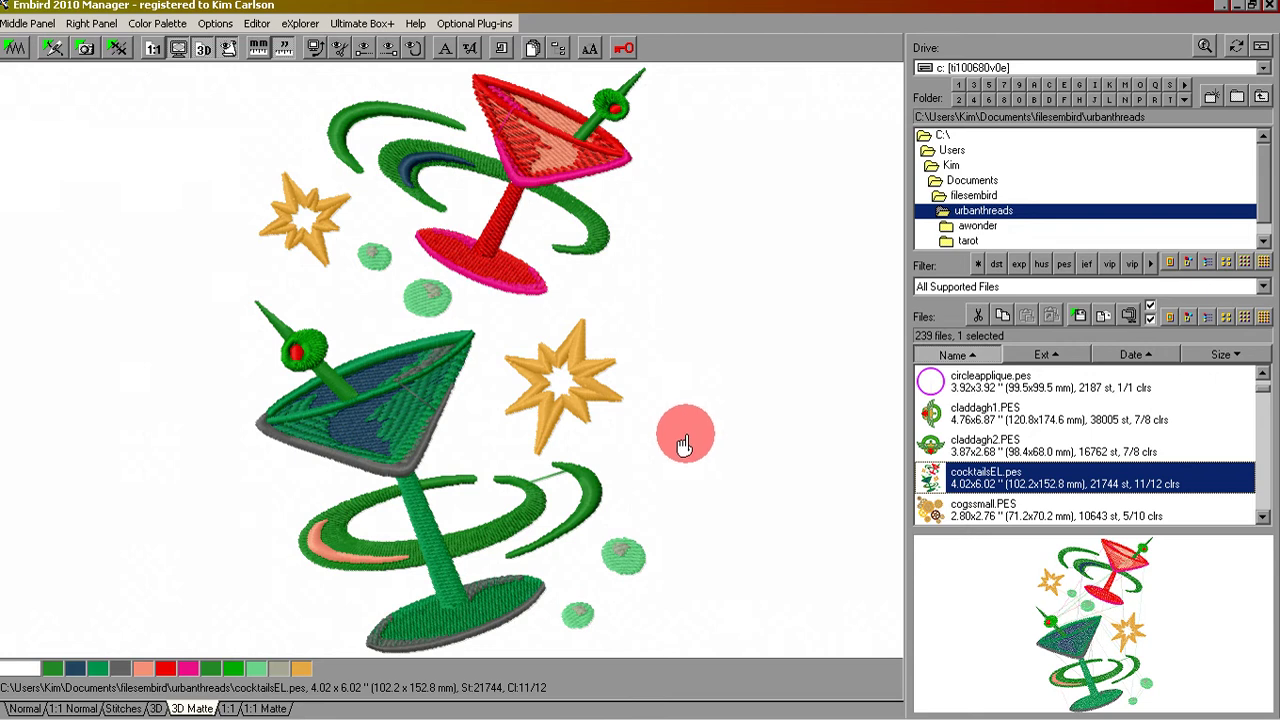
Step: Queue cocktailsEL.pes for drive E: via Input/Output Operations > USB Stick
right_click(993, 484)
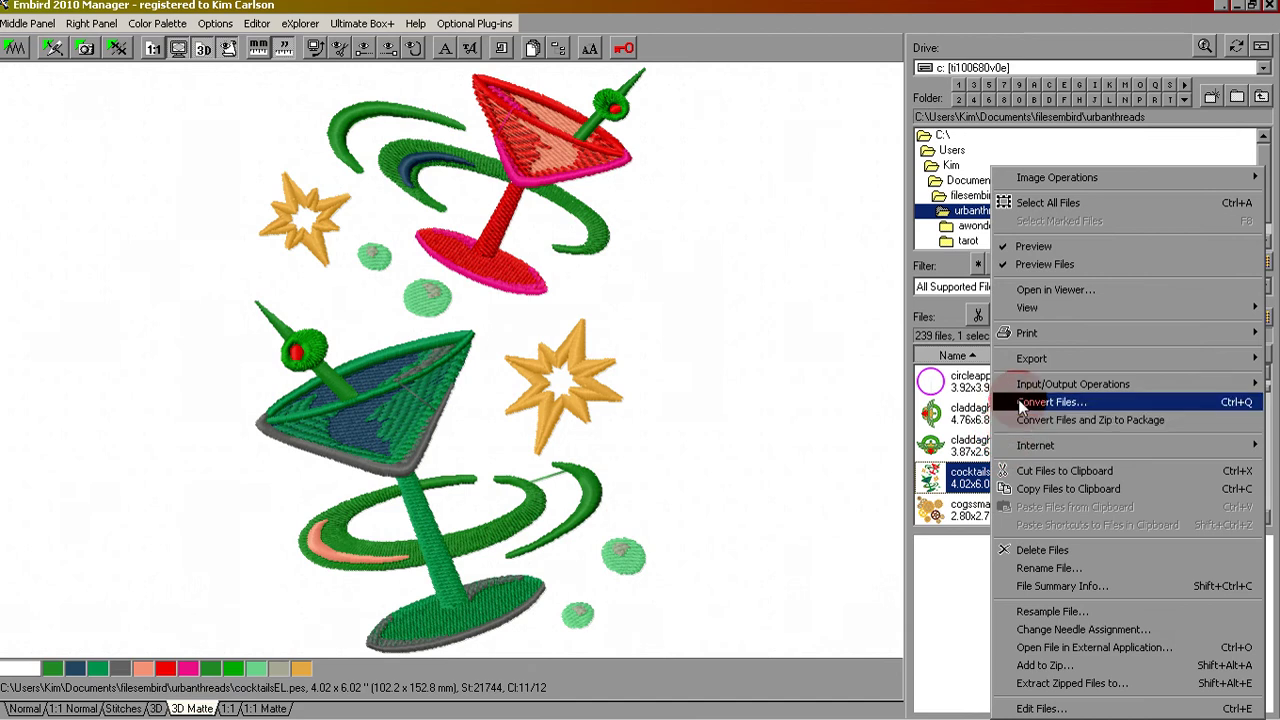
mouse_move(1024, 393)
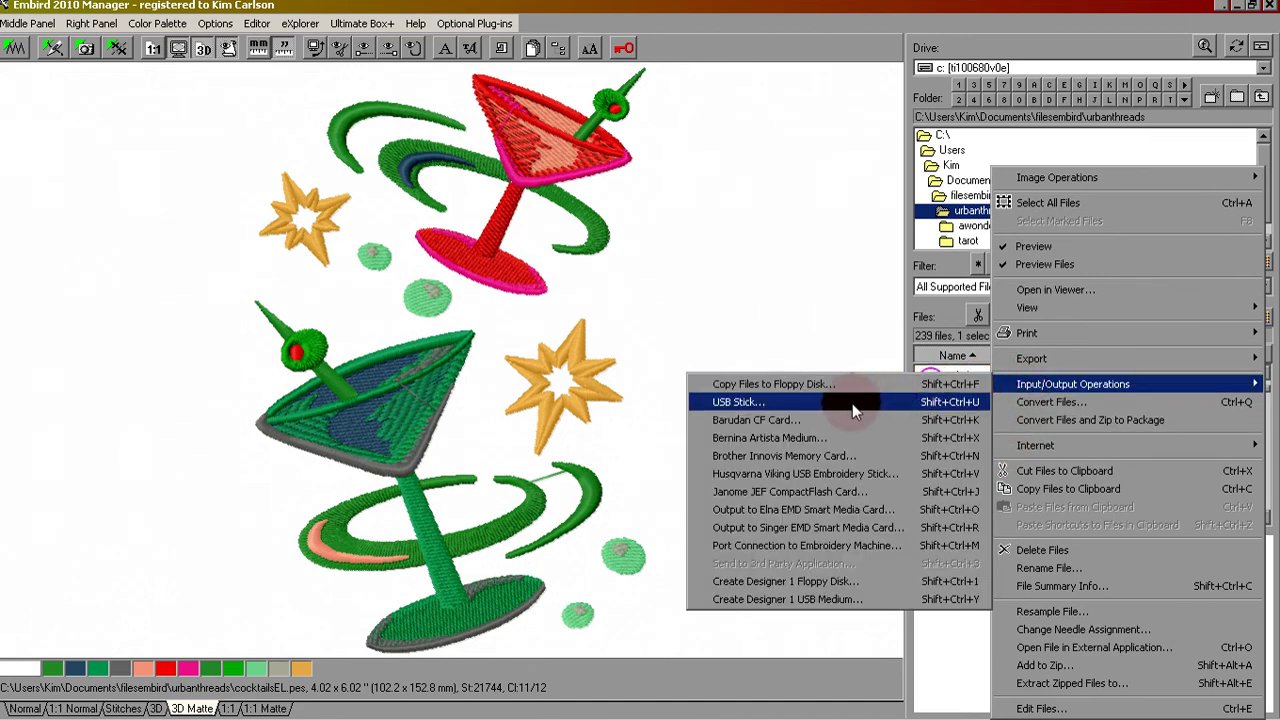
click(760, 405)
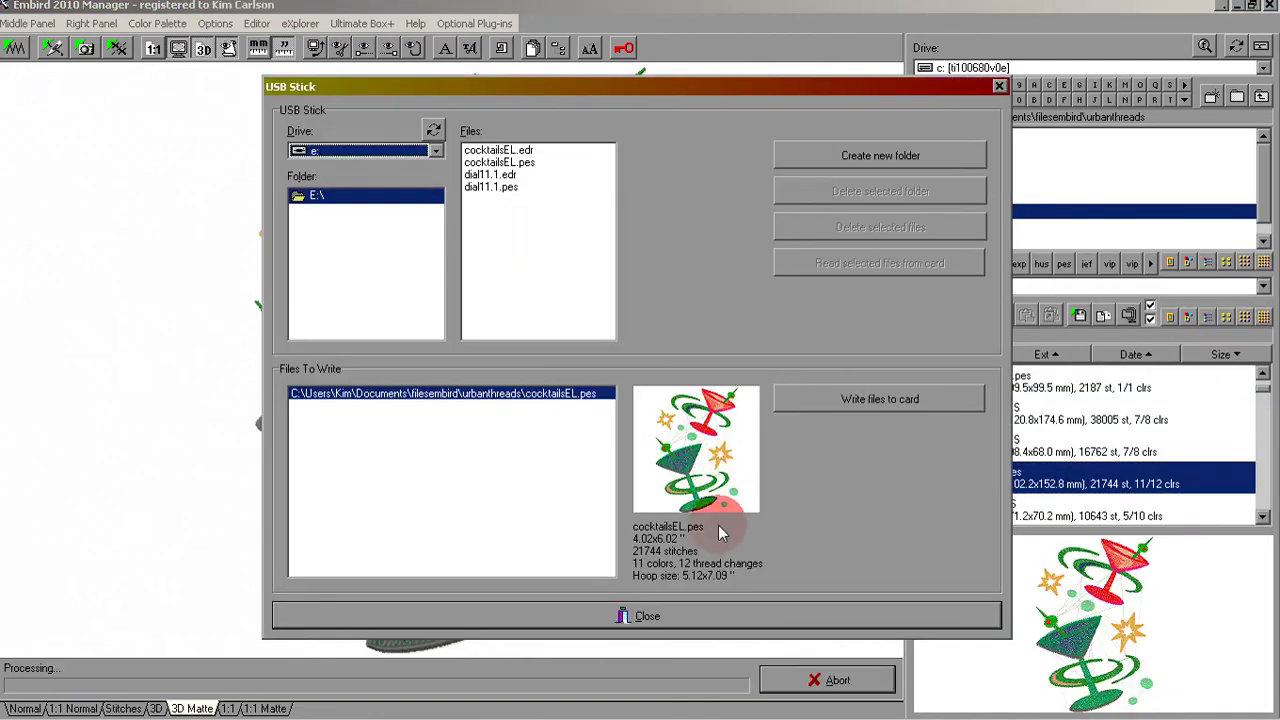
mouse_move(667, 447)
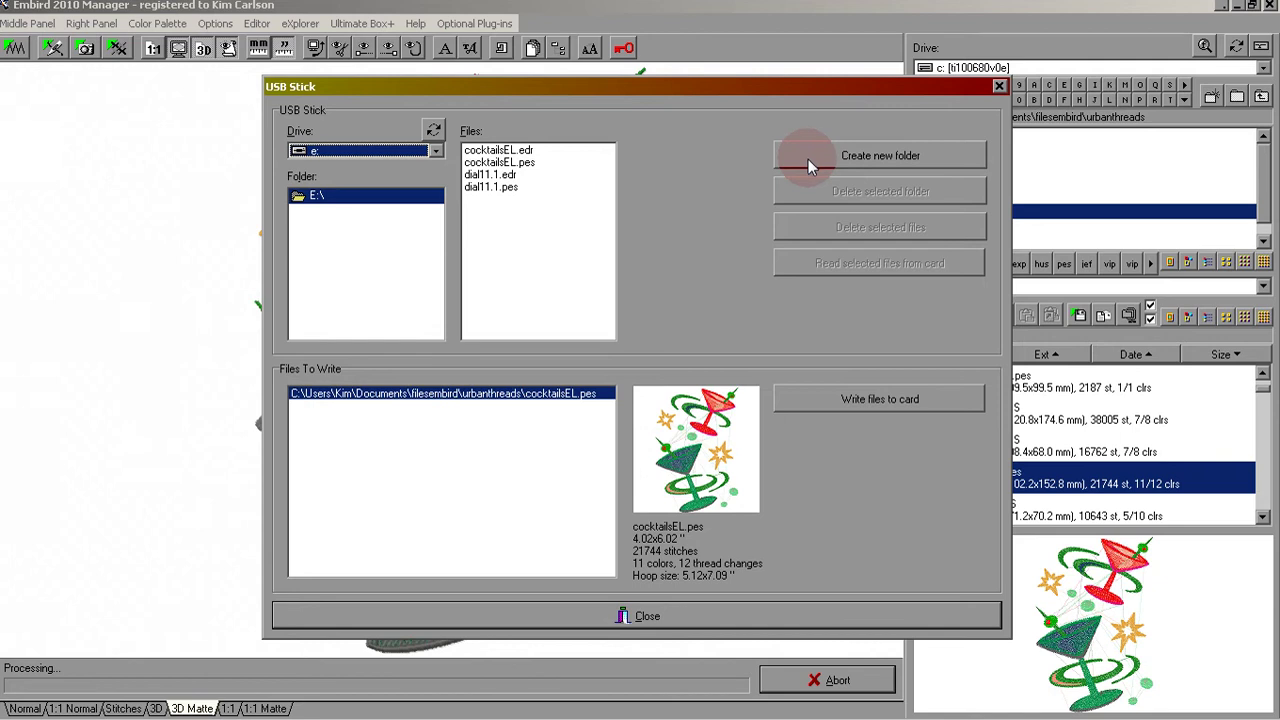
Step: Write cocktailsEL.pes to drive E: in PES format with palette files, then close the dialog
click(845, 403)
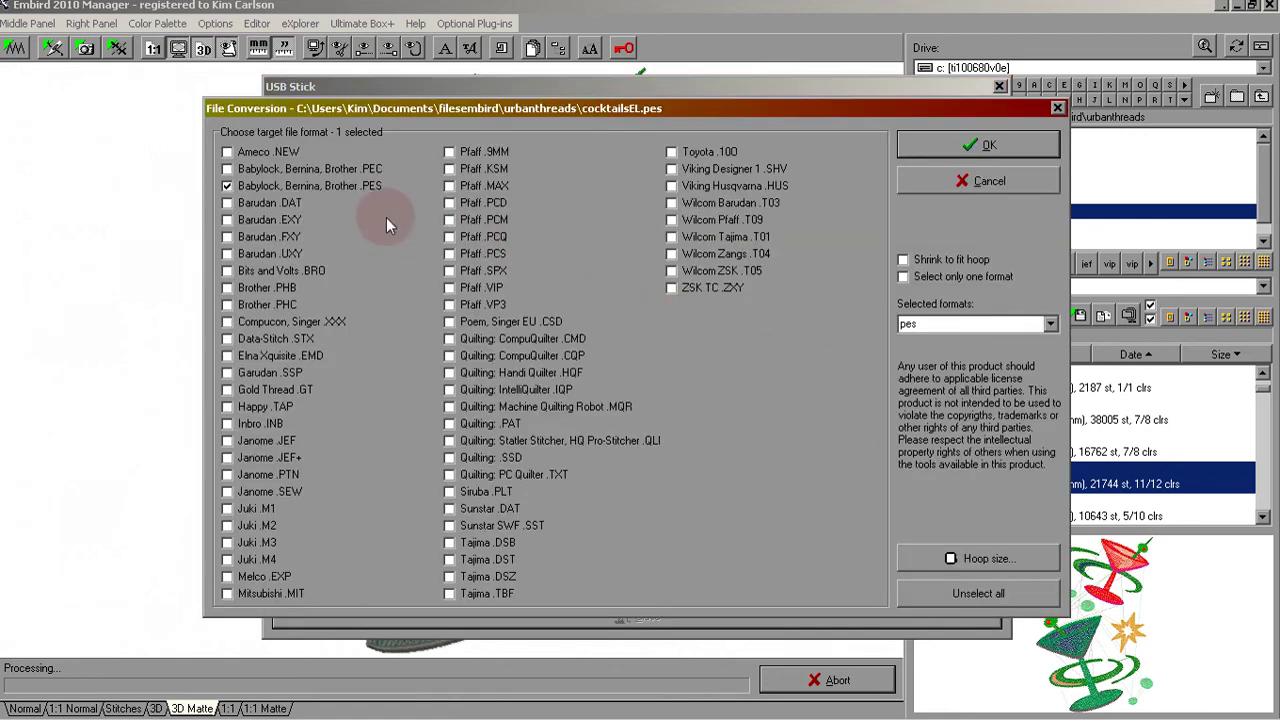
click(960, 148)
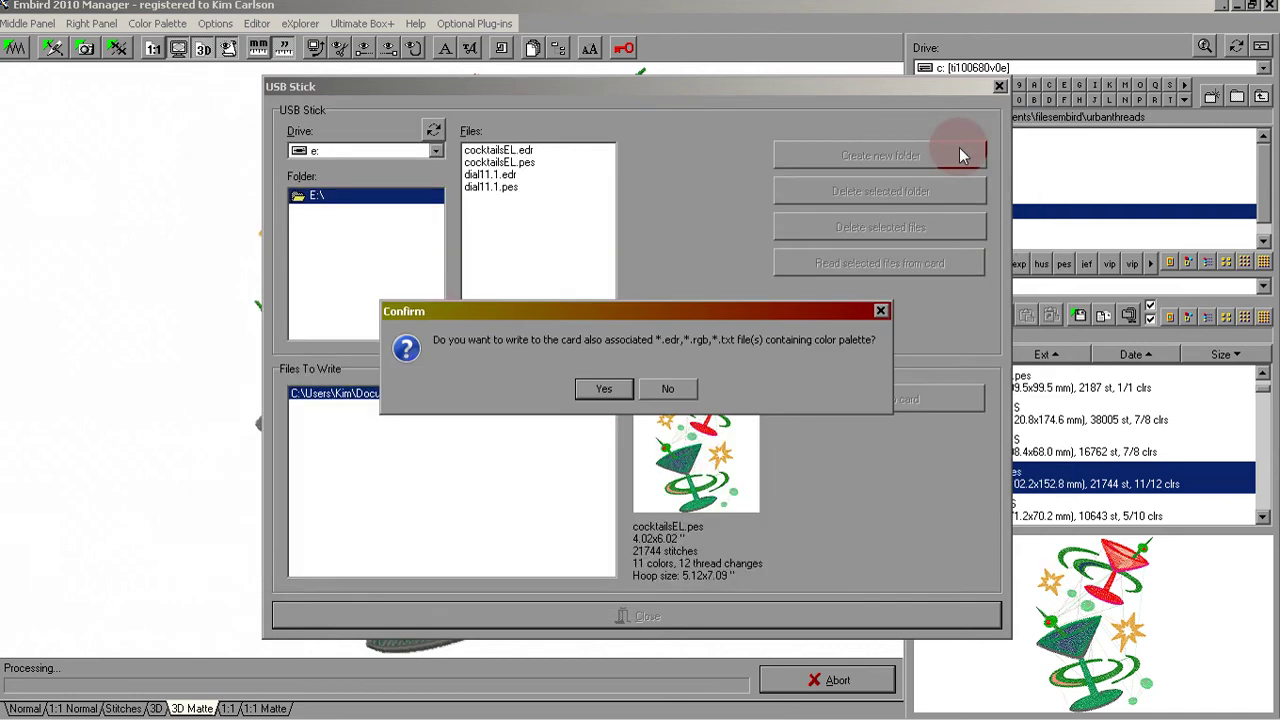
click(590, 390)
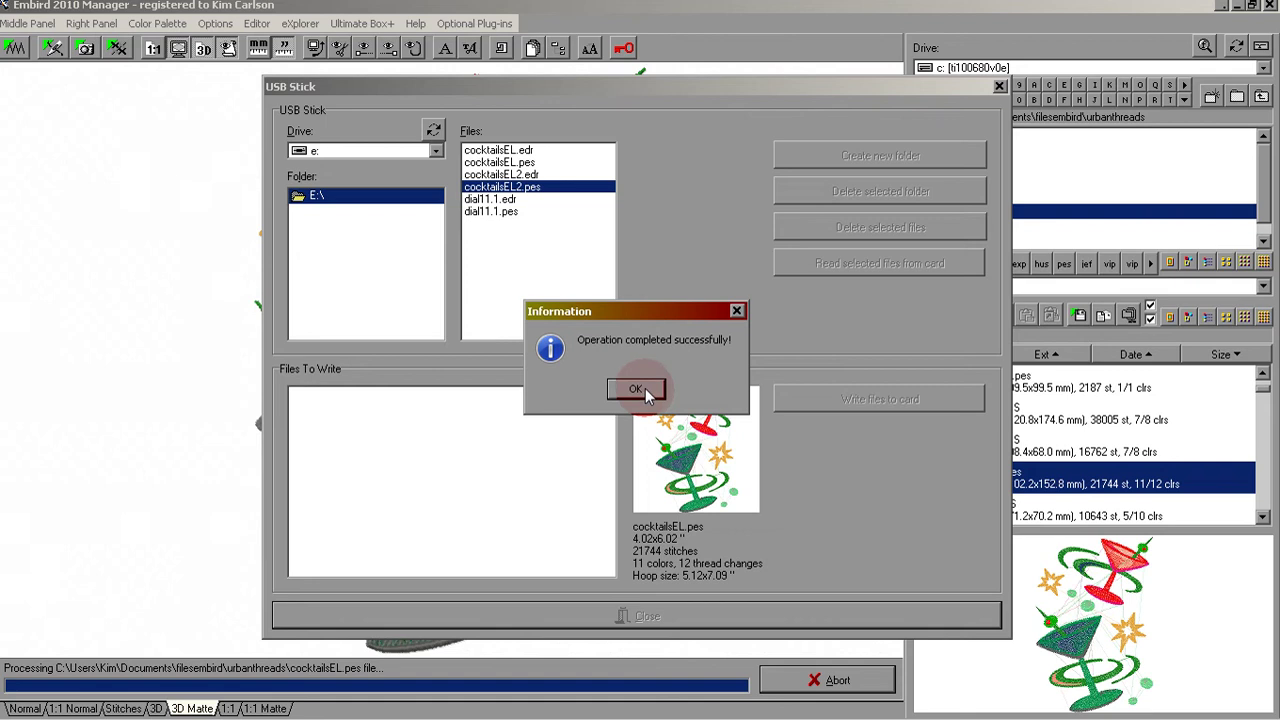
click(636, 390)
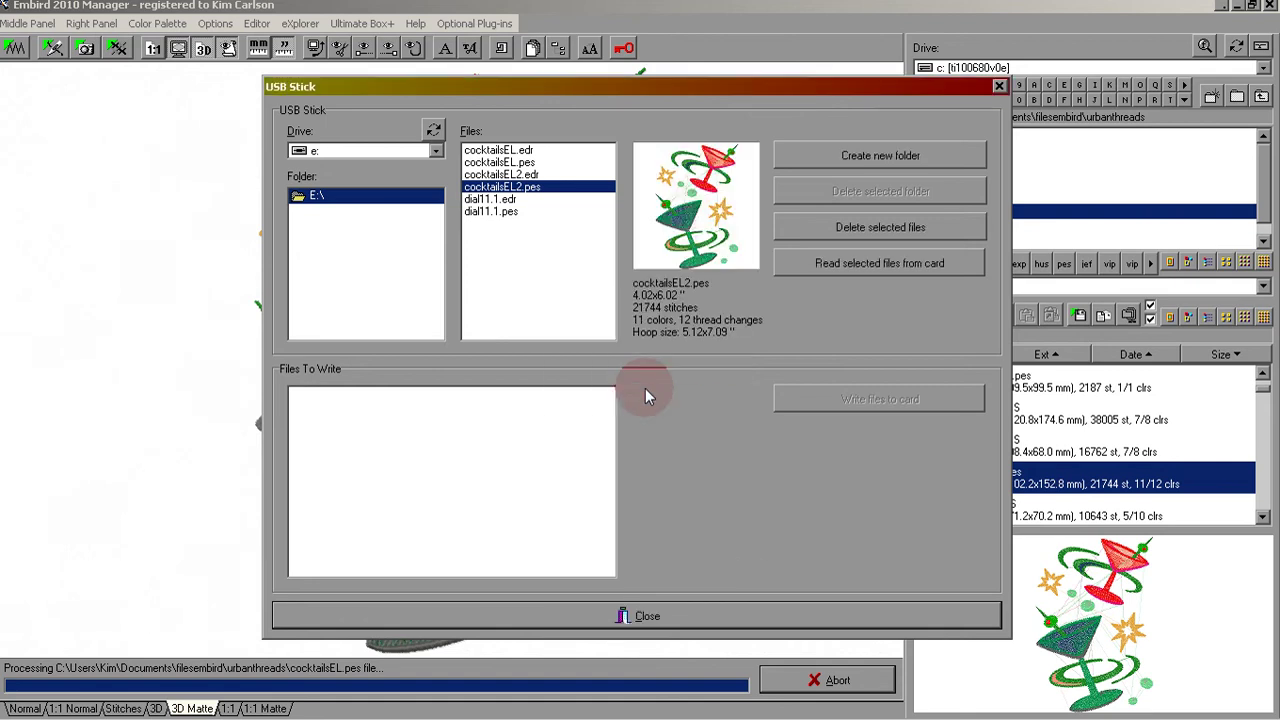
click(772, 617)
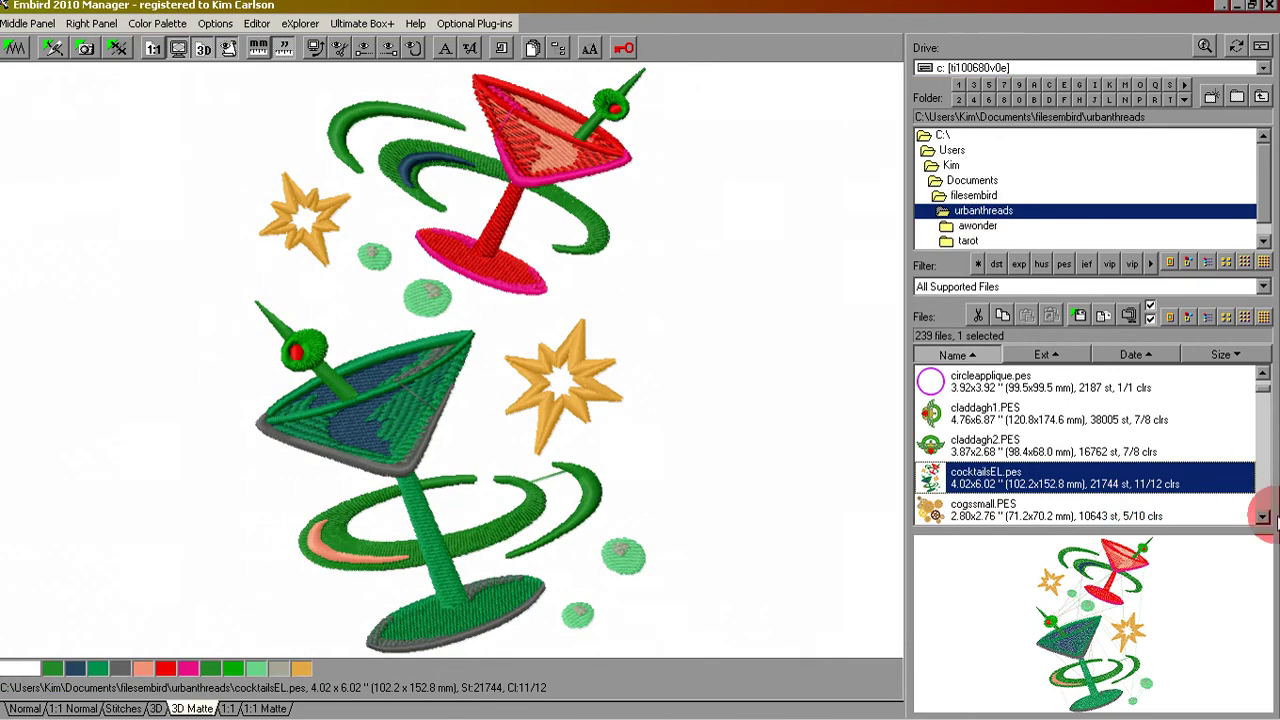
Step: Go up to the filesembird folder and open its suzani subfolder of six PES designs
click(1263, 521)
click(1263, 521)
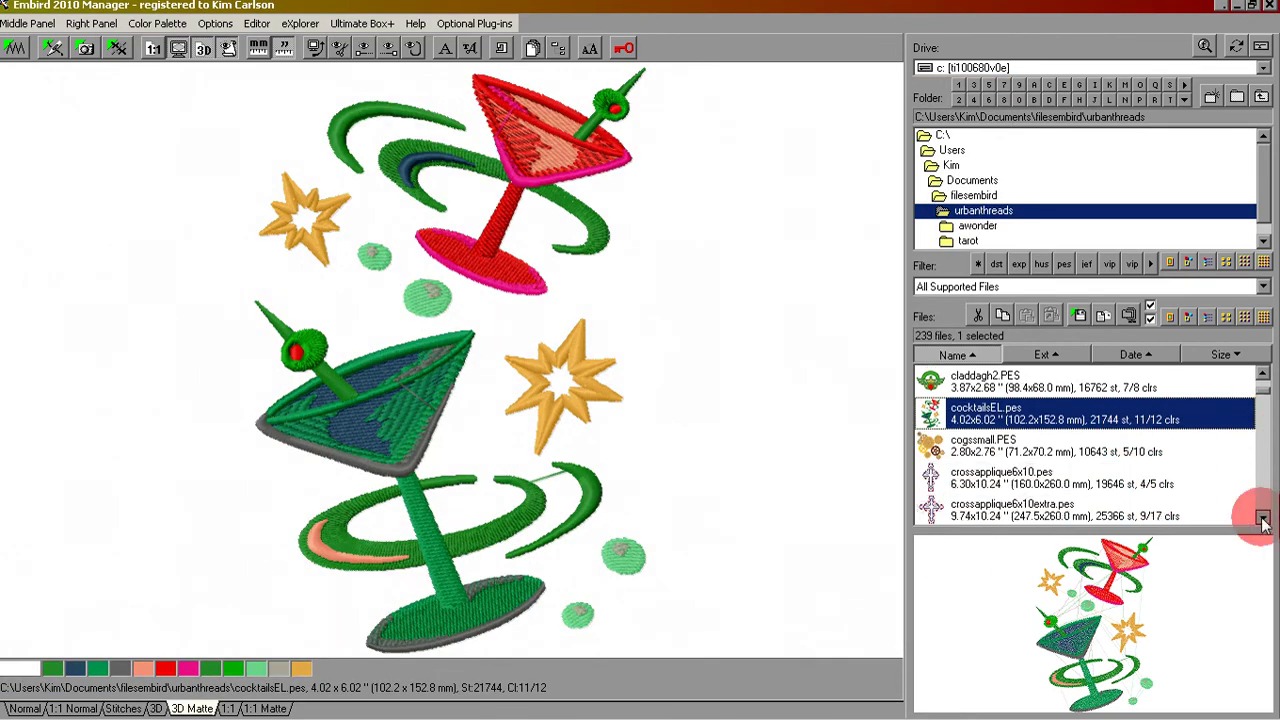
click(1263, 521)
click(1263, 521)
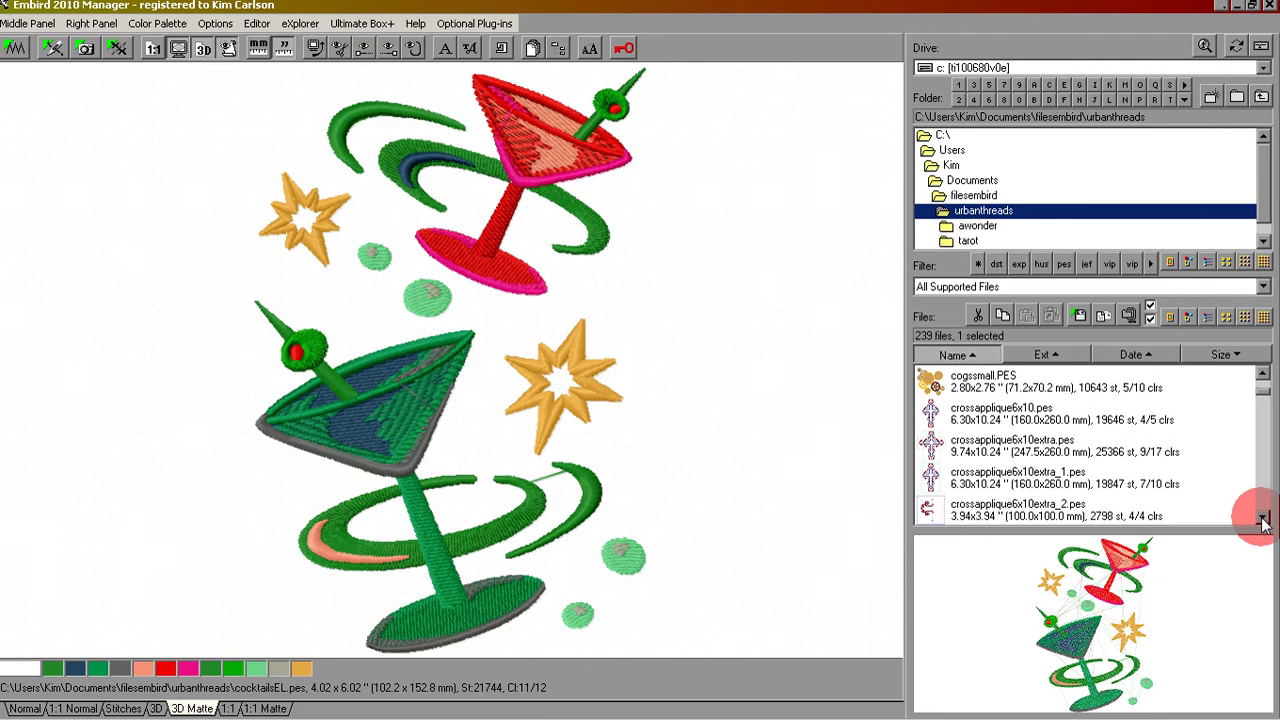
click(1263, 521)
click(1263, 521)
click(1263, 521)
click(1263, 521)
click(1263, 521)
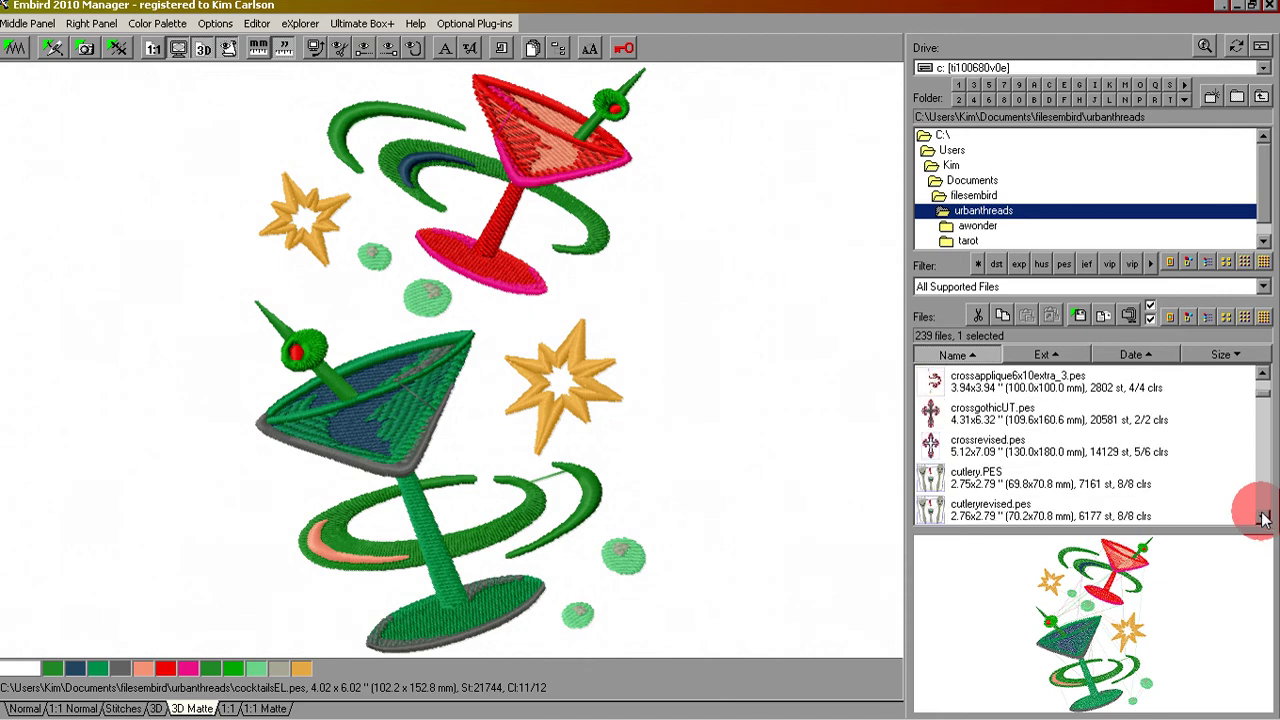
click(976, 198)
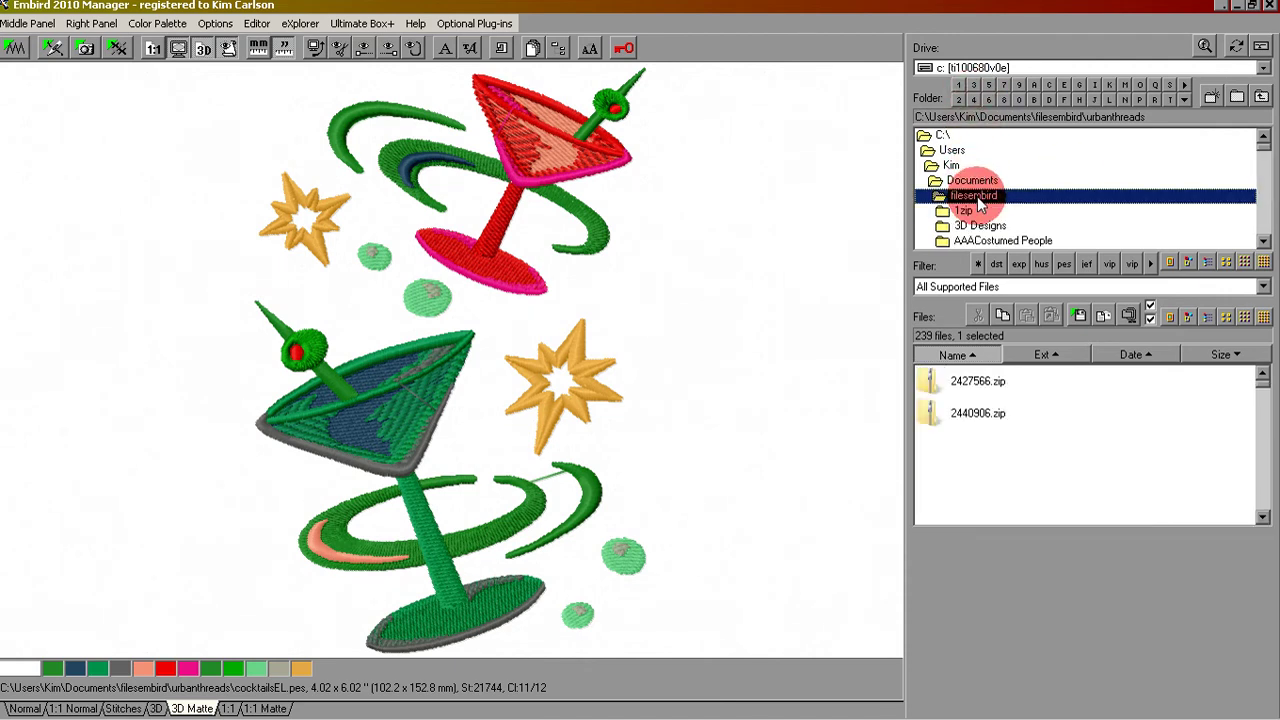
click(1022, 232)
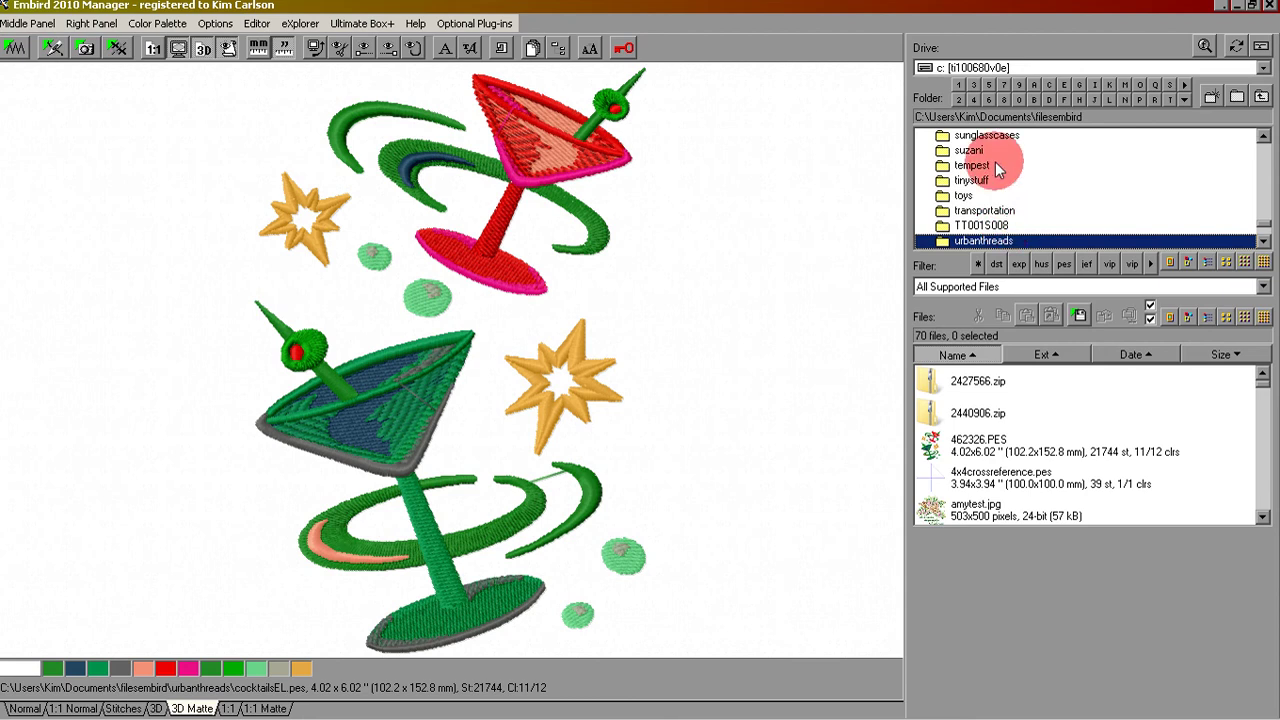
scroll(995, 170, up, 1)
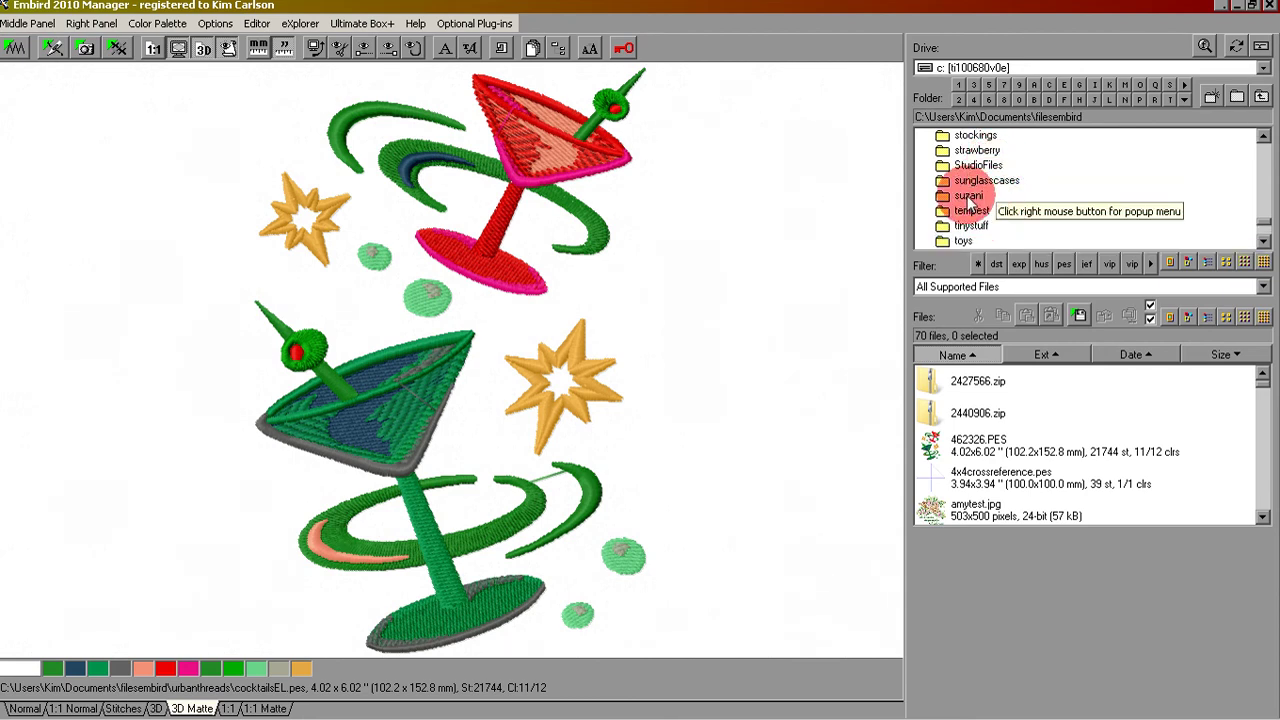
click(968, 197)
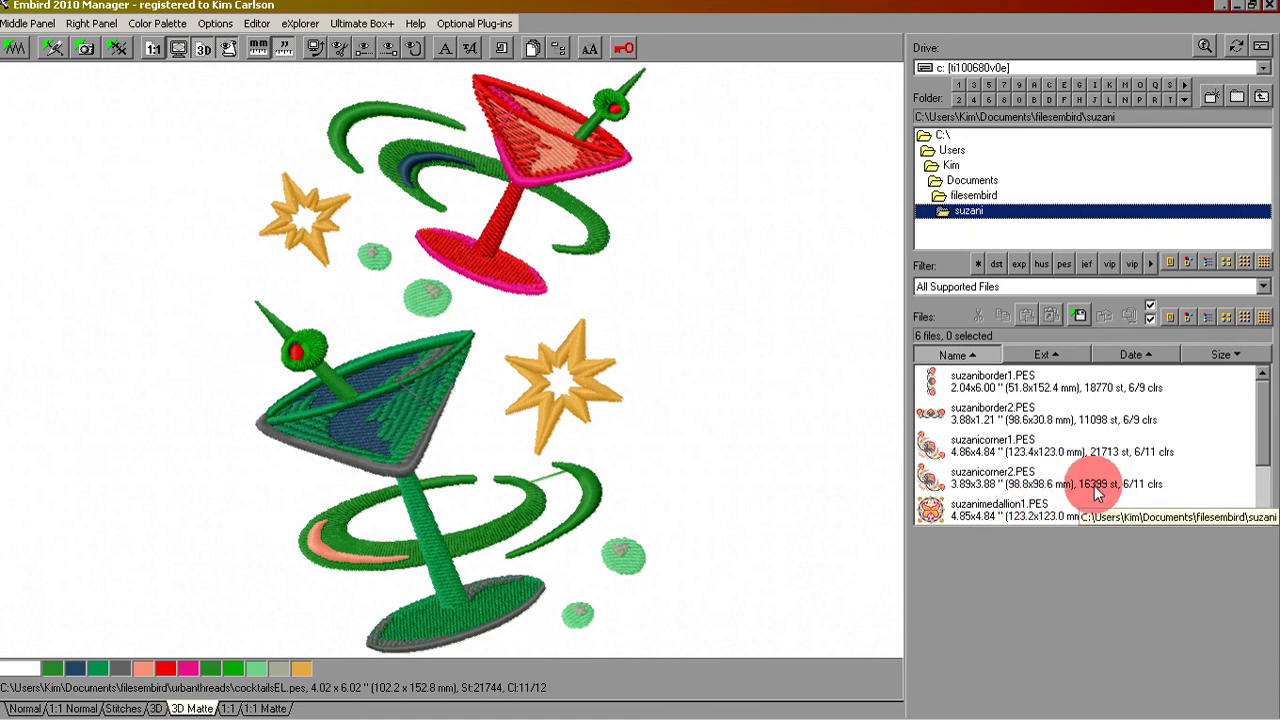
Step: Select suzanicorner2.PES and add suzaniborder2.PES to the selection
click(1017, 483)
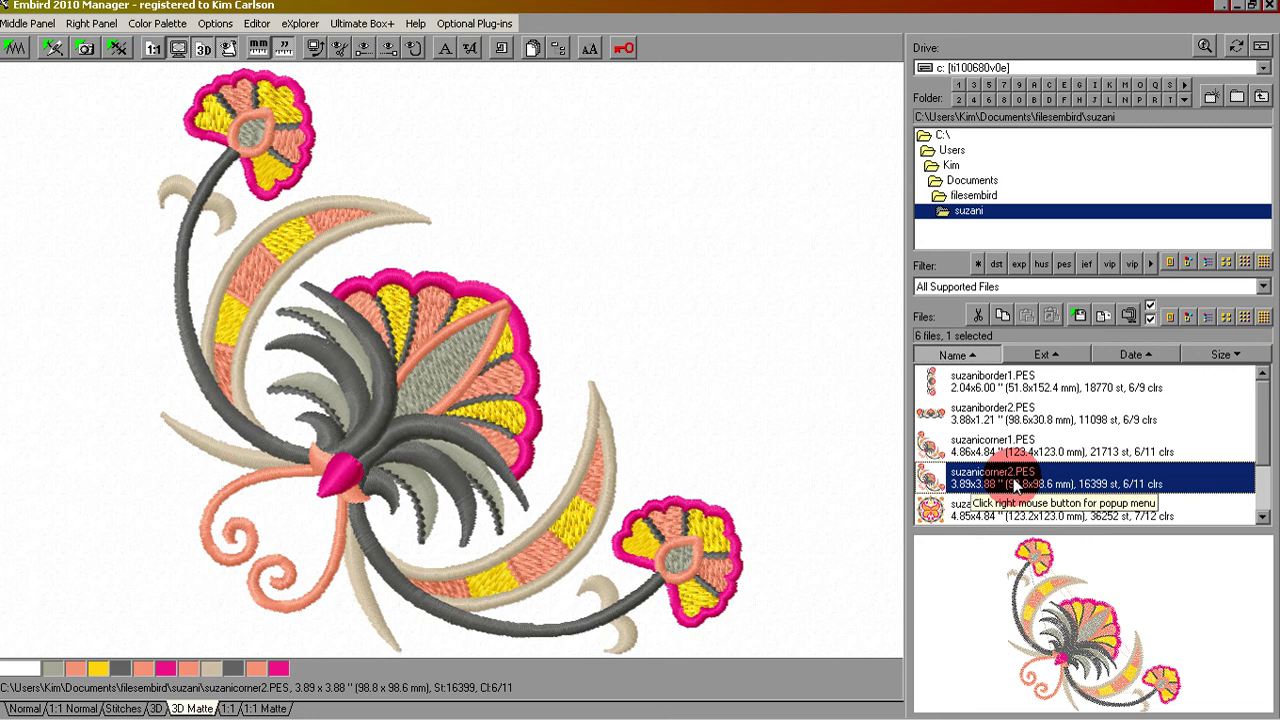
ctrl+click(1000, 414)
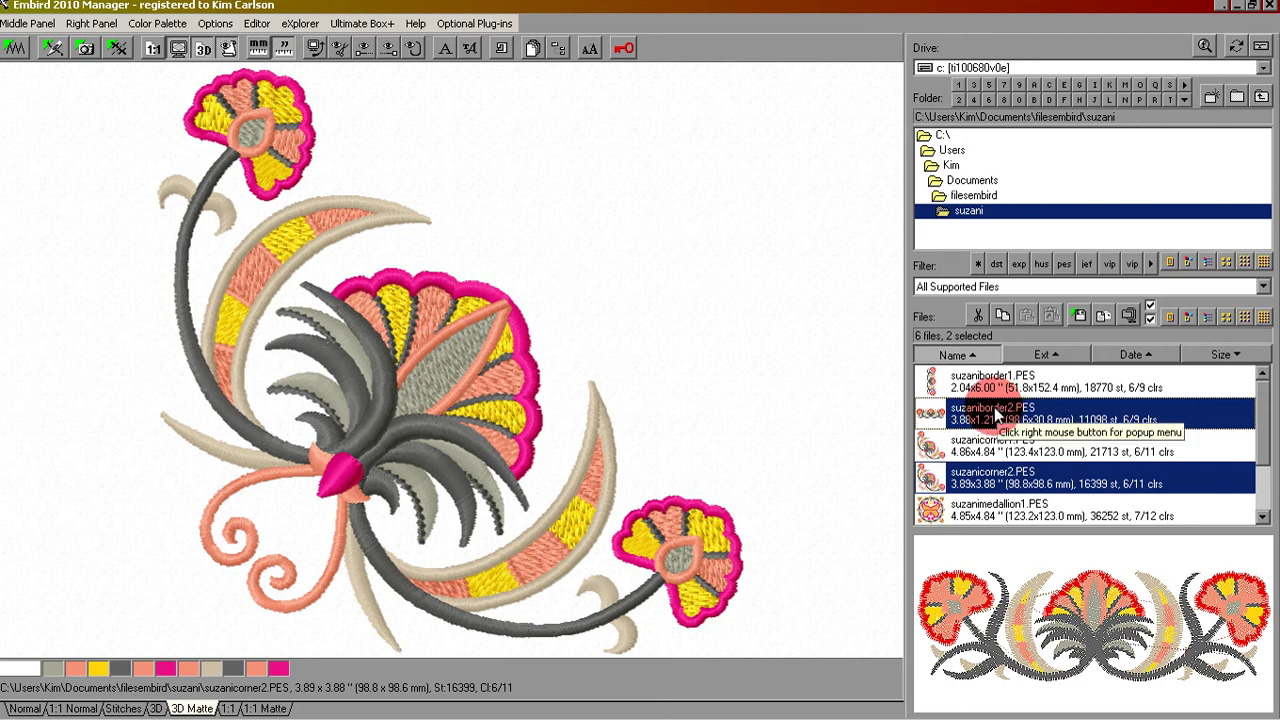
Step: Queue suzaniborder2.PES and suzanicorner2.PES in the USB Stick dialog for drive E:
right_click(996, 412)
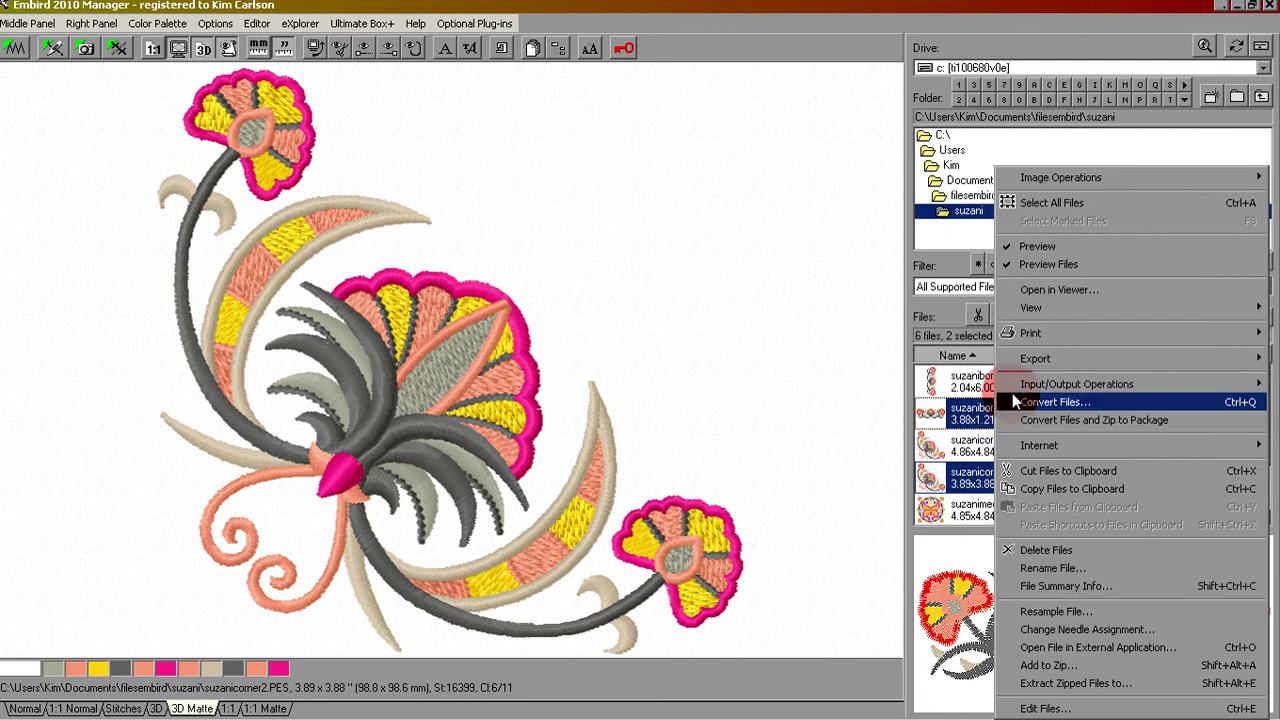
mouse_move(1015, 392)
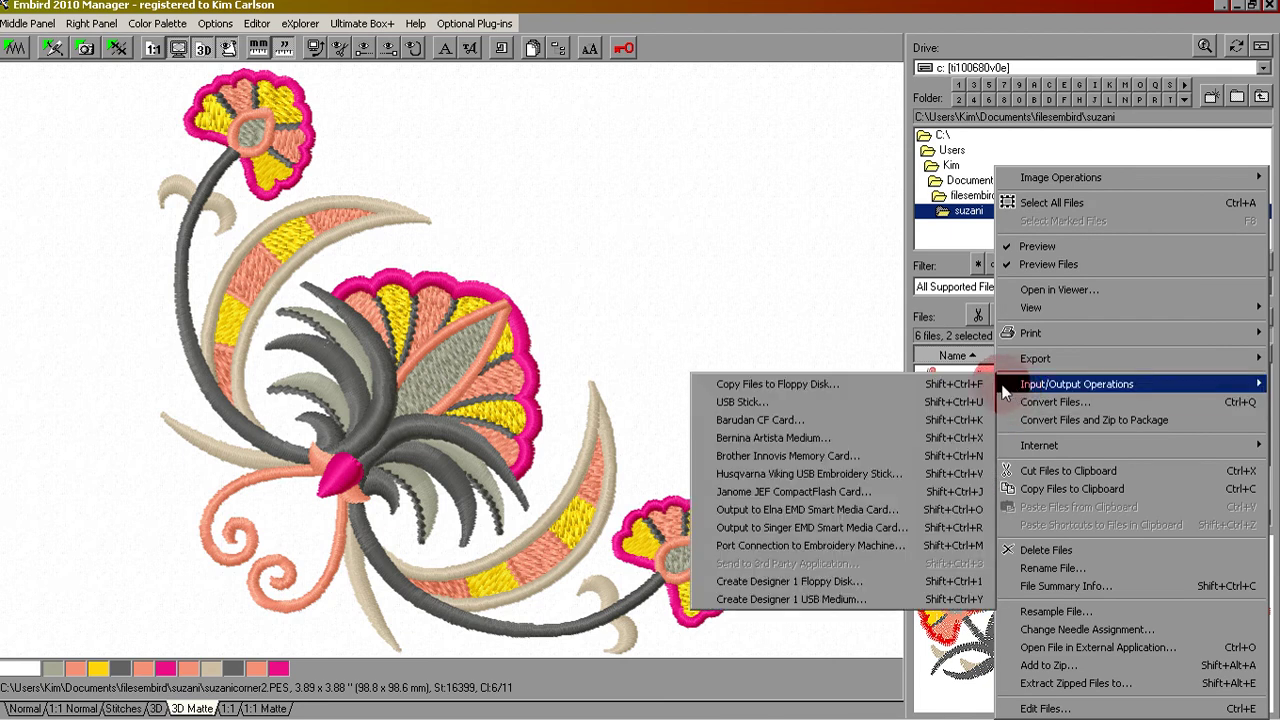
click(835, 403)
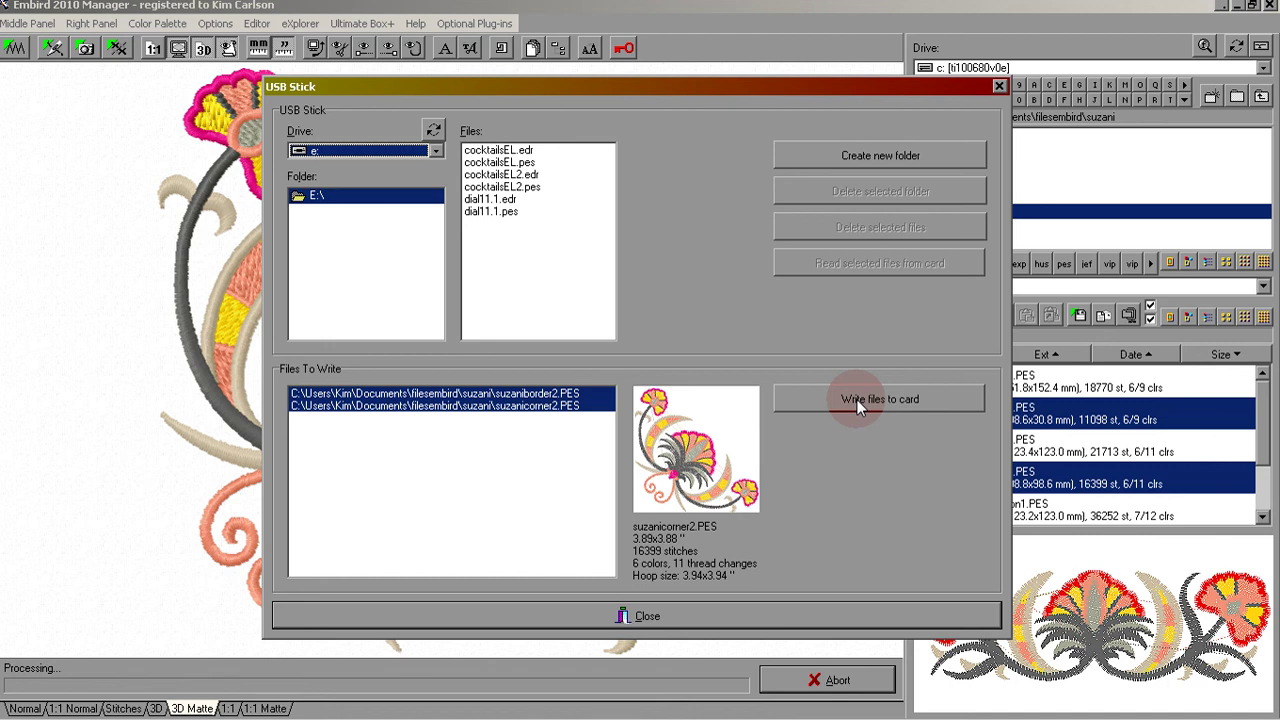
Step: Write both suzani designs to E: as PES with their palette files, then close the dialog
click(857, 400)
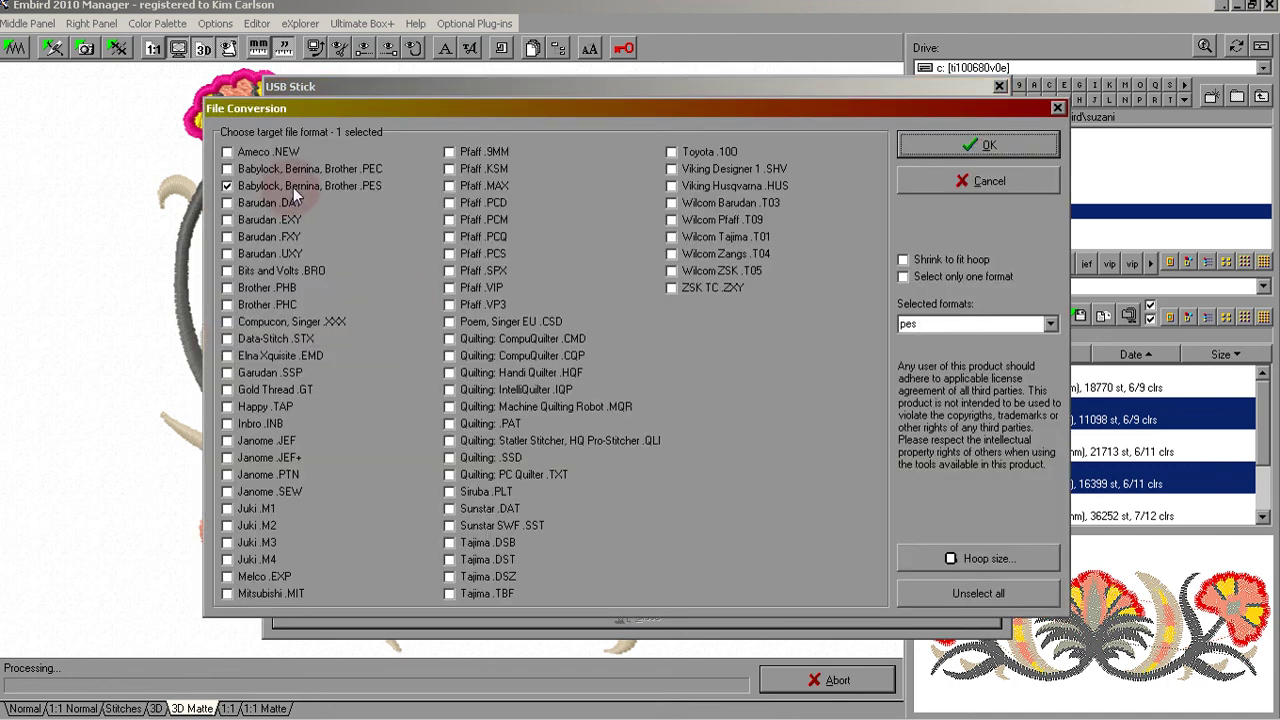
click(943, 146)
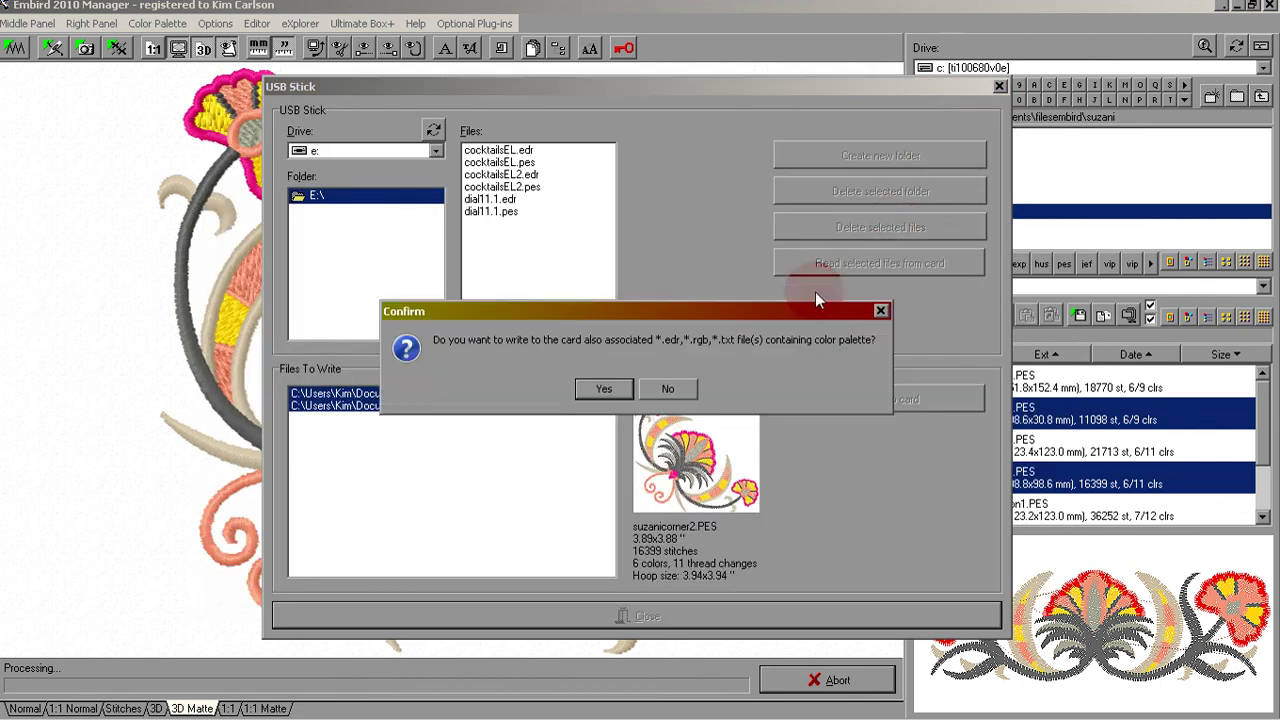
click(606, 391)
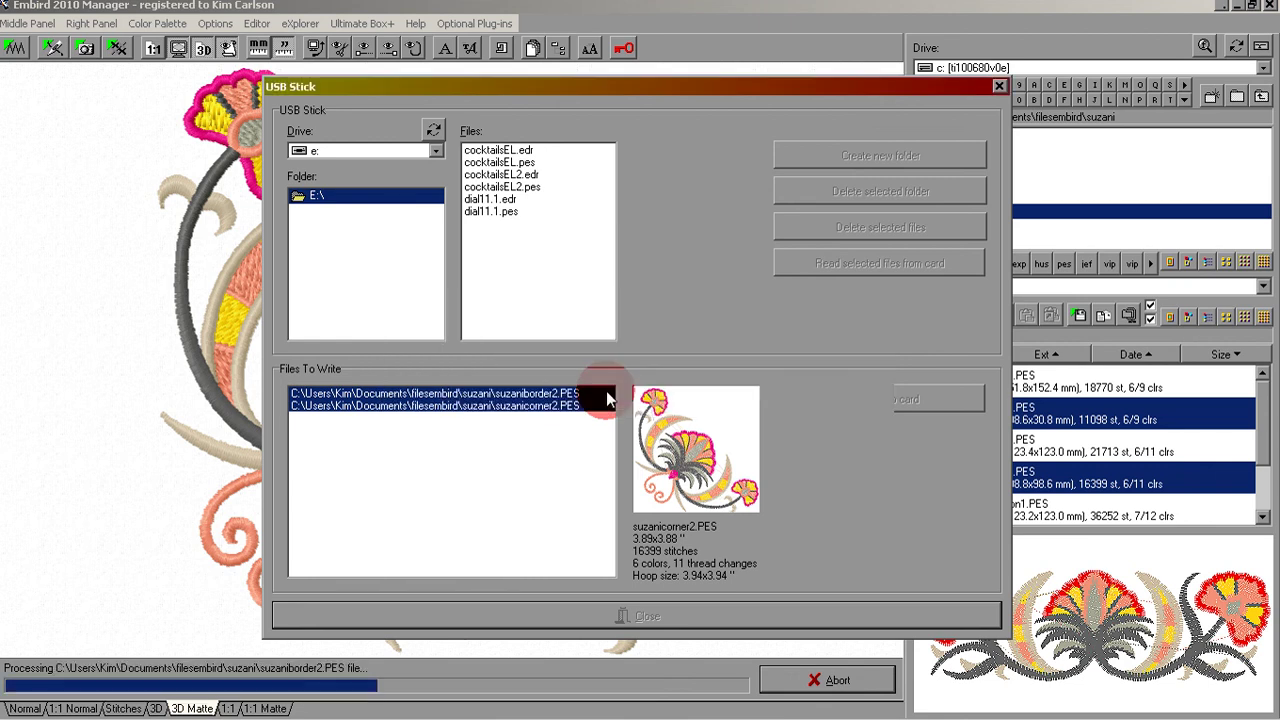
click(636, 389)
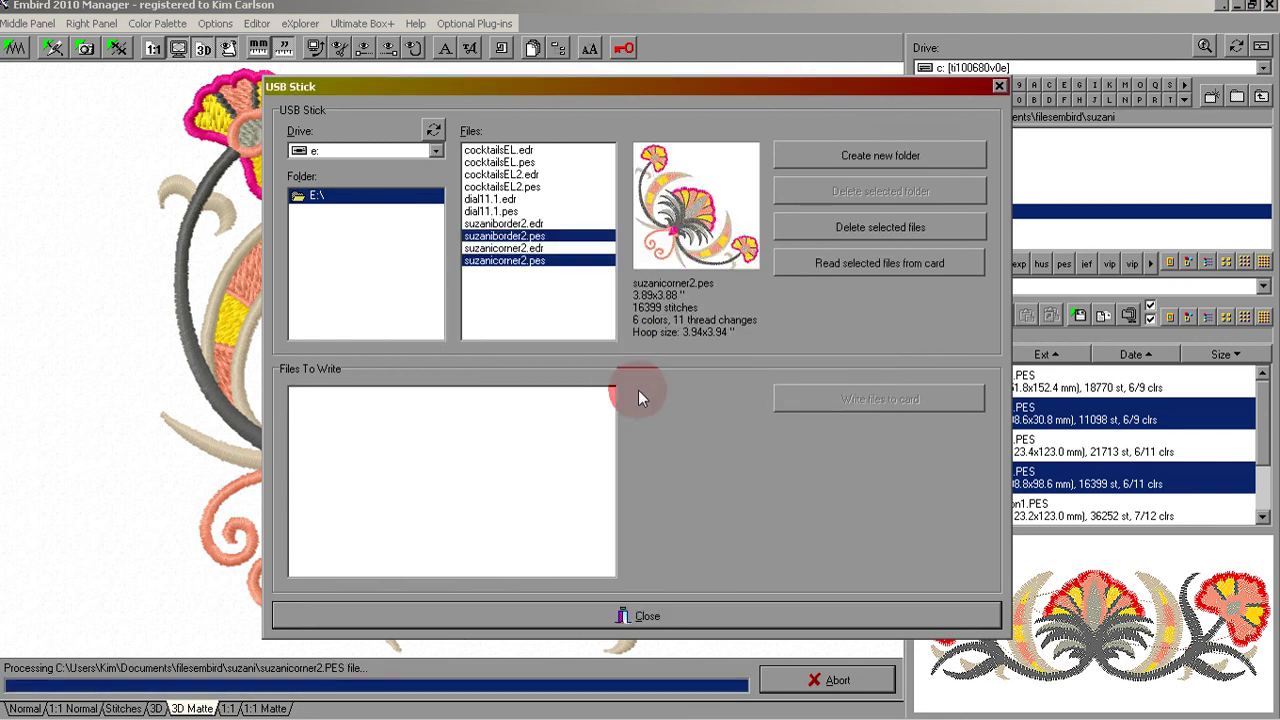
click(678, 615)
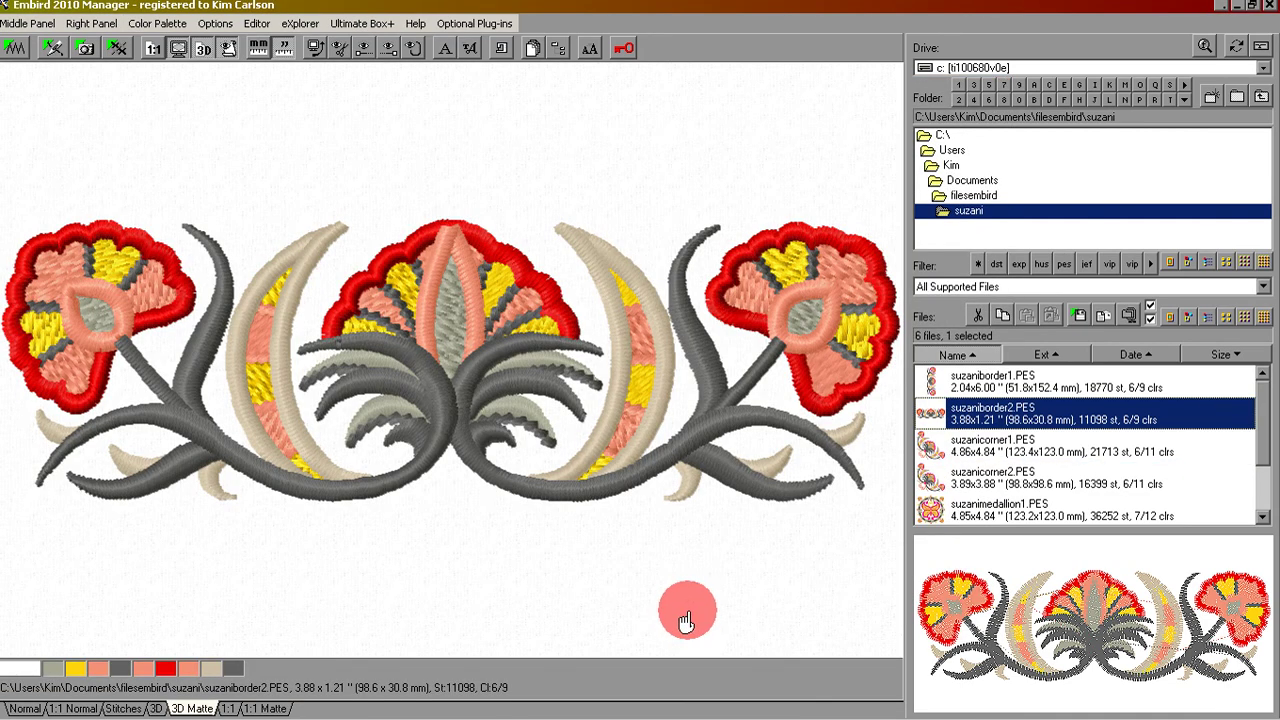